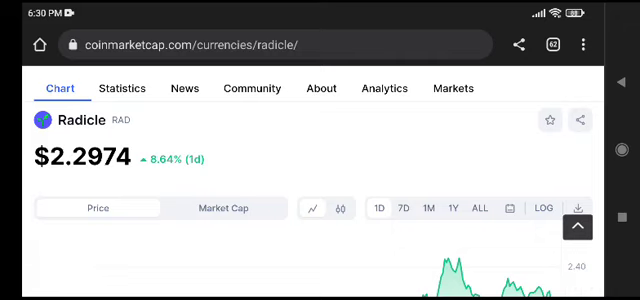
Circle the Radicle price and daily percentage change in red, then clear the red markings.
left_click(585, 289)
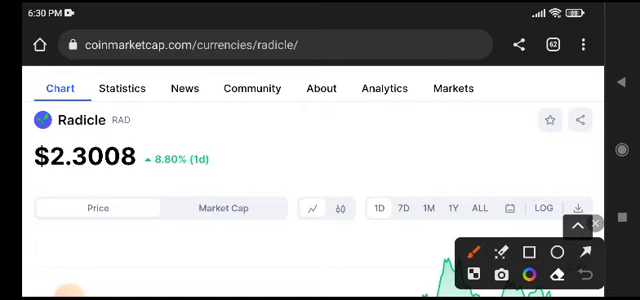
mouse_move(33, 136)
left_mouse_down()
mouse_move(129, 176)
mouse_move(60, 124)
left_mouse_up()
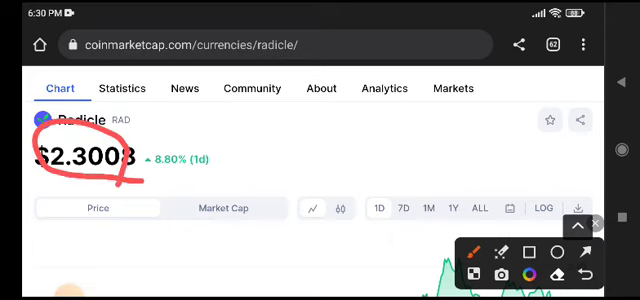
mouse_move(174, 137)
left_mouse_down()
mouse_move(204, 147)
mouse_move(140, 160)
left_mouse_up()
left_click(596, 223)
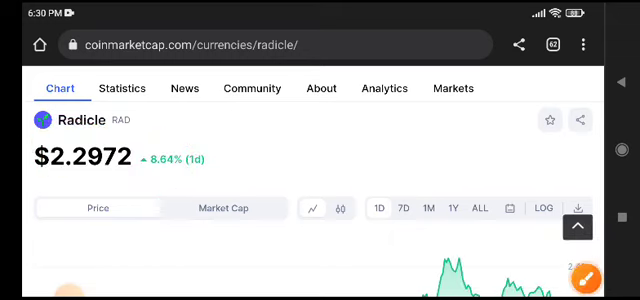
scroll(320, 180, "down", 3)
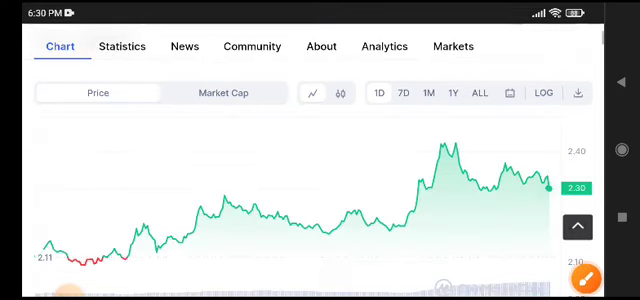
scroll(320, 180, "down", 1)
scroll(320, 180, "down", 2)
scroll(320, 180, "down", 3)
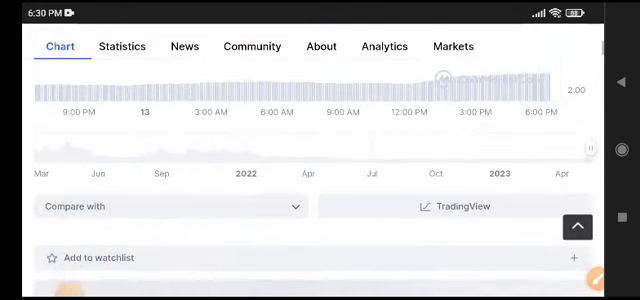